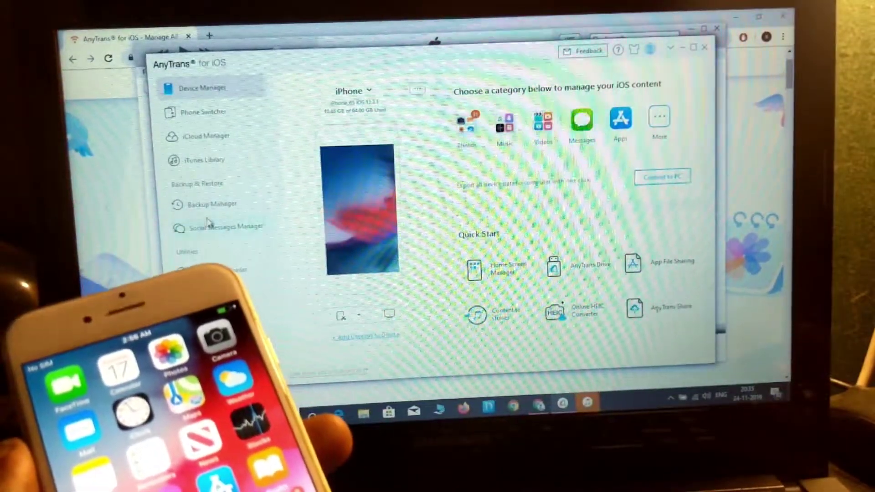
# Step: Go to Backup Manager from the left sidebar
pyautogui.click(207, 206)
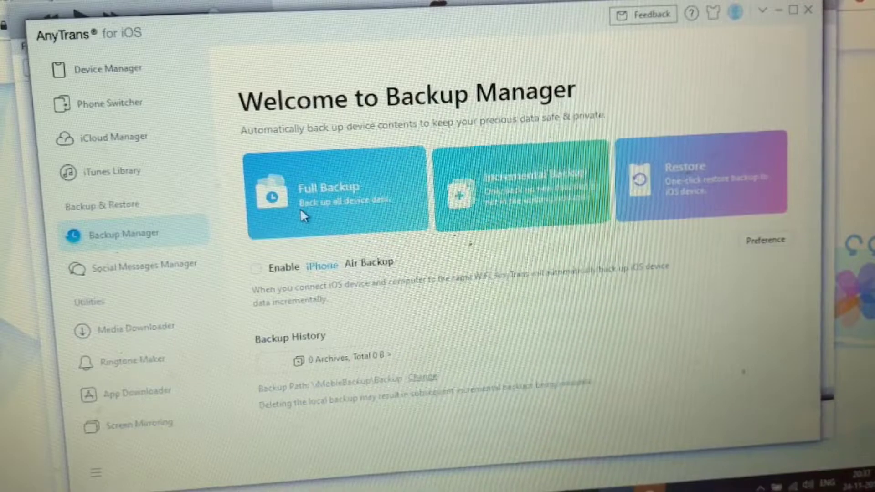
# Step: Choose Full Backup for the iPhone, declining the password protection prompt
pyautogui.click(303, 215)
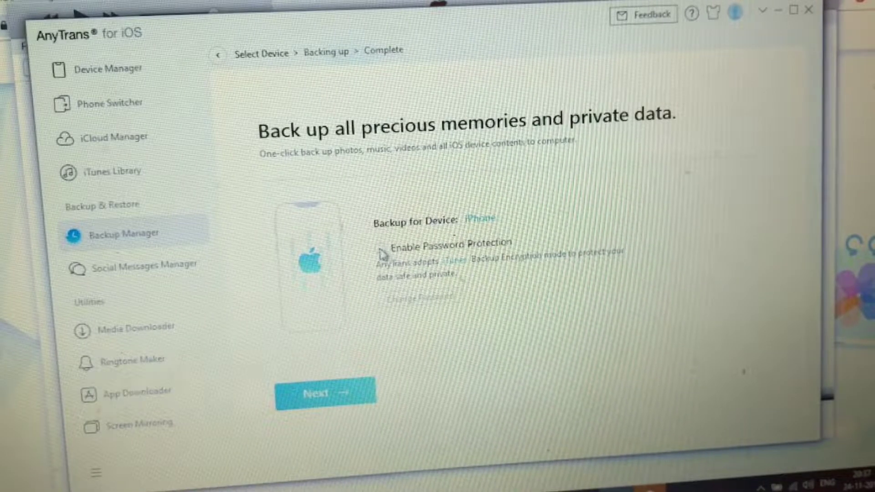
pyautogui.click(384, 250)
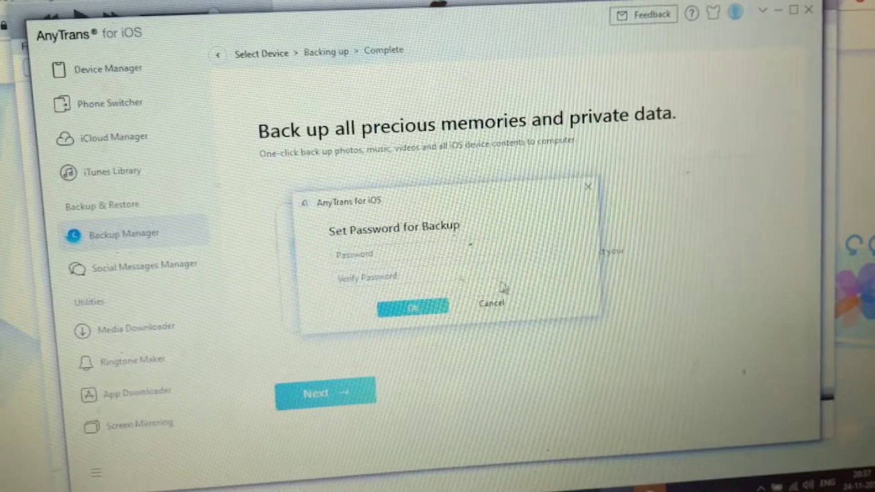
pyautogui.click(489, 306)
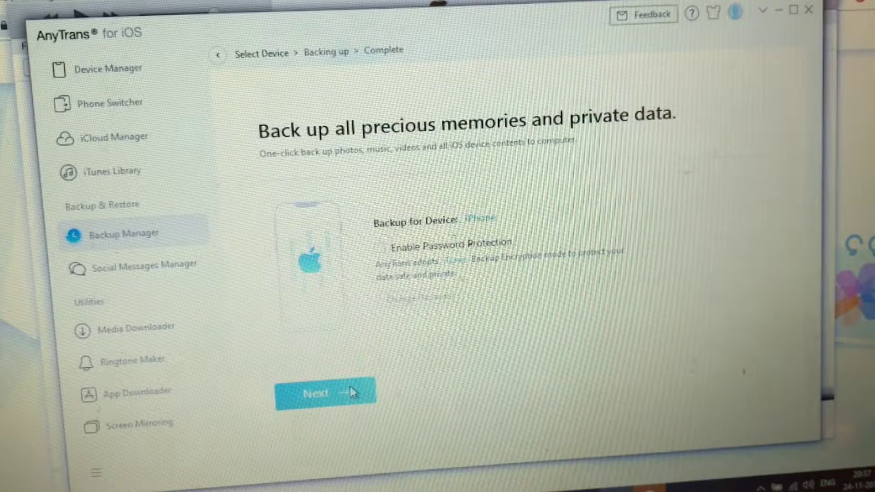
# Step: Run the full iPhone backup until Backup Completed appears
pyautogui.click(351, 392)
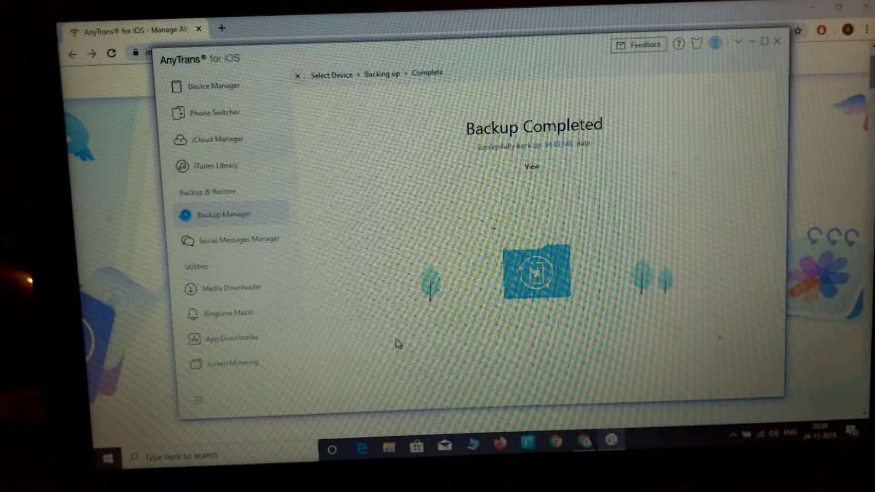
# Step: Browse the finished backup's contents, starting with the Photo Library category
pyautogui.click(546, 176)
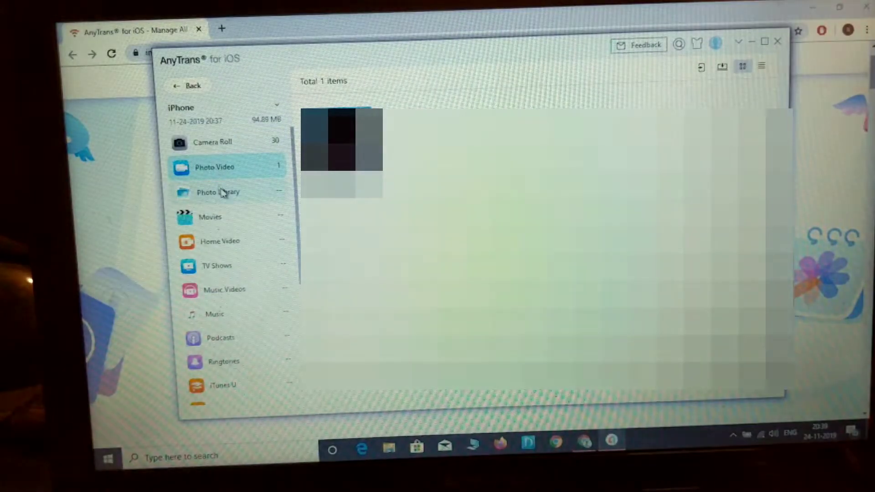
pyautogui.click(224, 195)
pyautogui.scroll(-3, 233, 290)
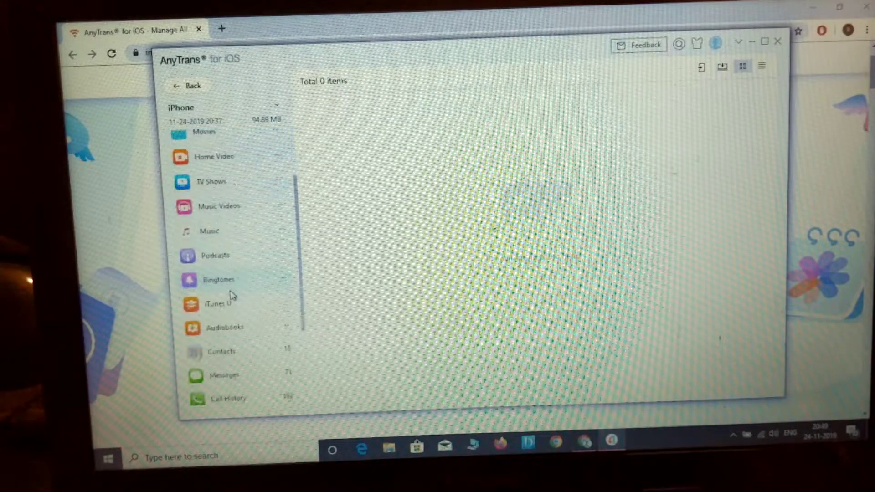
pyautogui.scroll(-2, 230, 294)
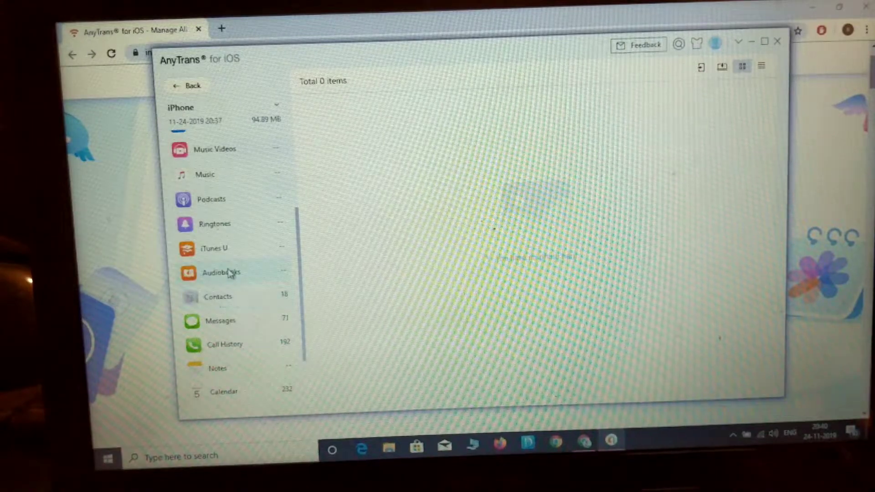
pyautogui.scroll(-2, 226, 250)
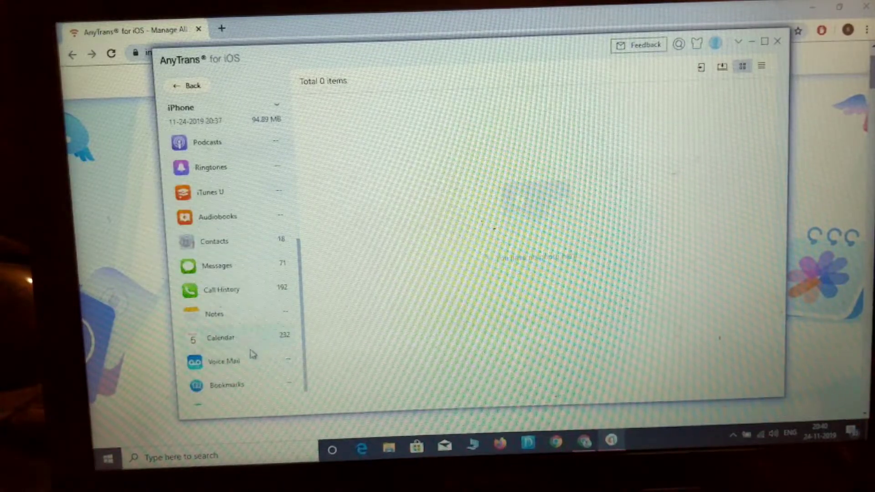
pyautogui.scroll(3, 252, 354)
pyautogui.scroll(3, 252, 354)
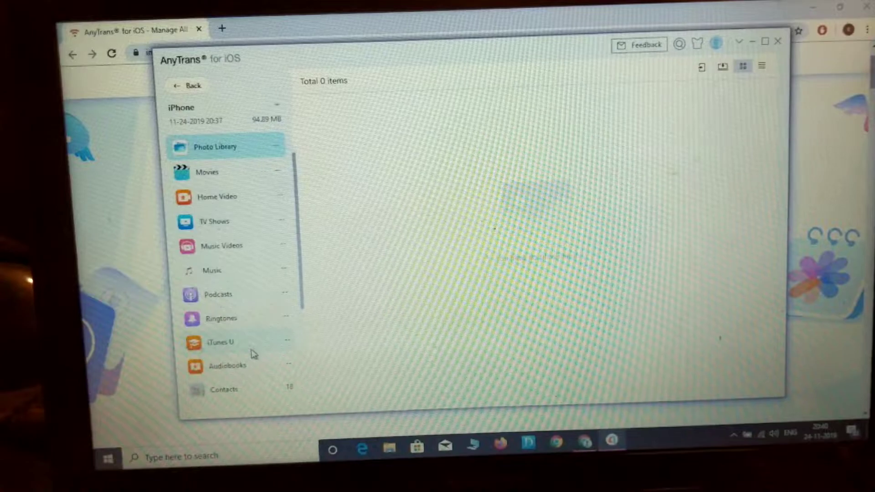
pyautogui.scroll(2, 252, 353)
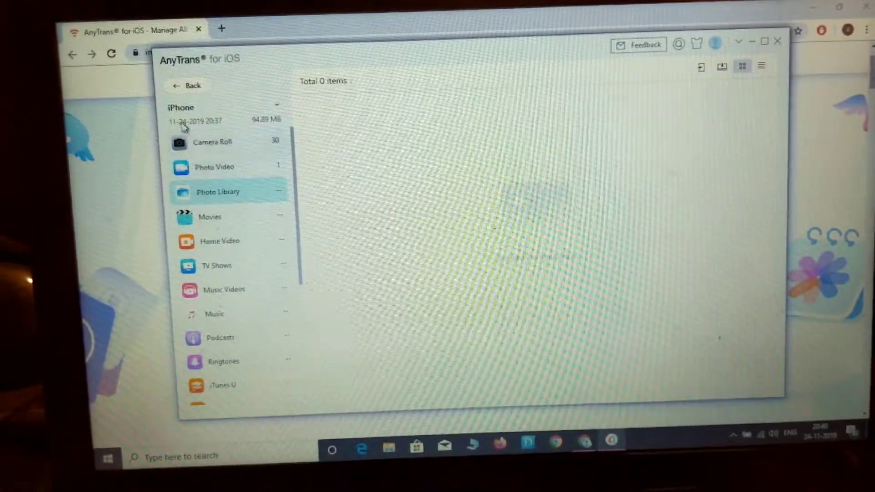
# Step: Return to the My Backup list showing the 94.89 MB iPhone archive
pyautogui.click(177, 94)
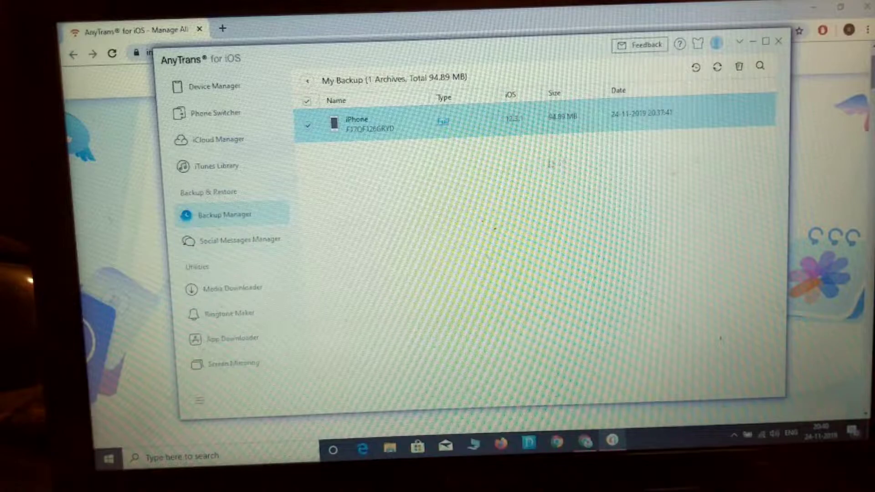
pyautogui.click(228, 241)
pyautogui.click(218, 217)
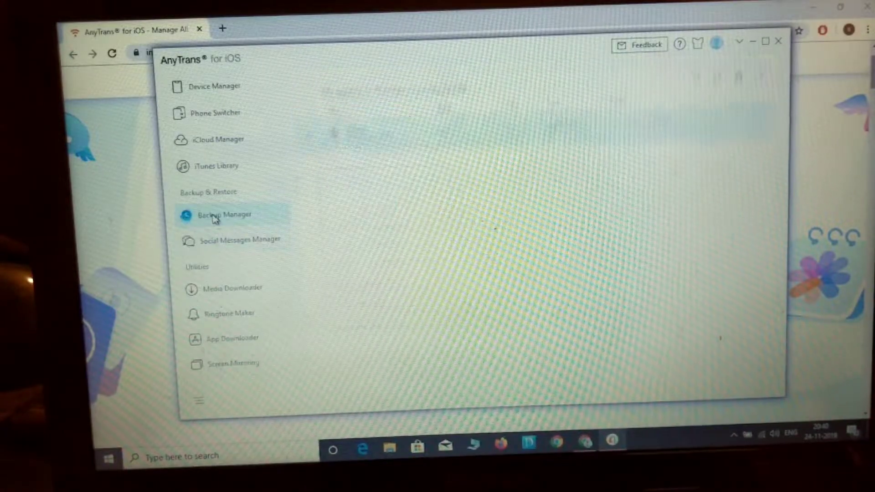